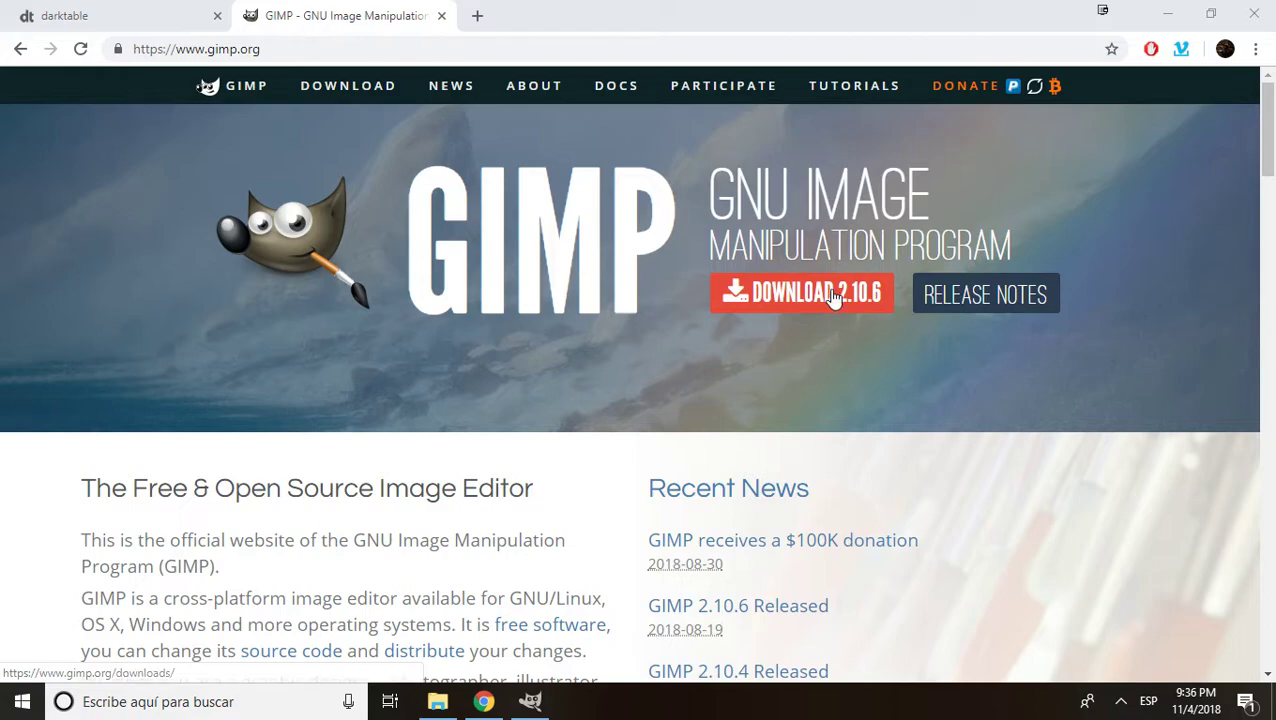
# Confirm GIMP version 2.10.0 via About GIMP, then bring up the 100CANON photo folder.
pyautogui.click(537, 700)
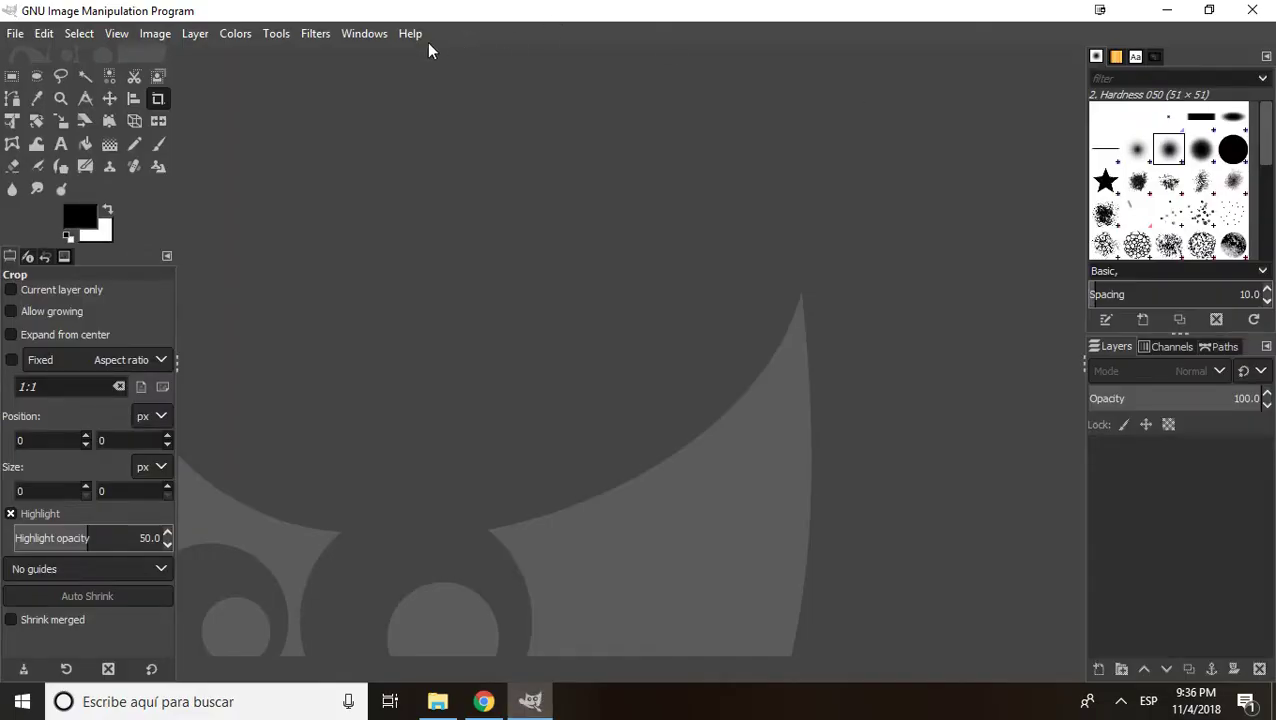
pyautogui.click(391, 31)
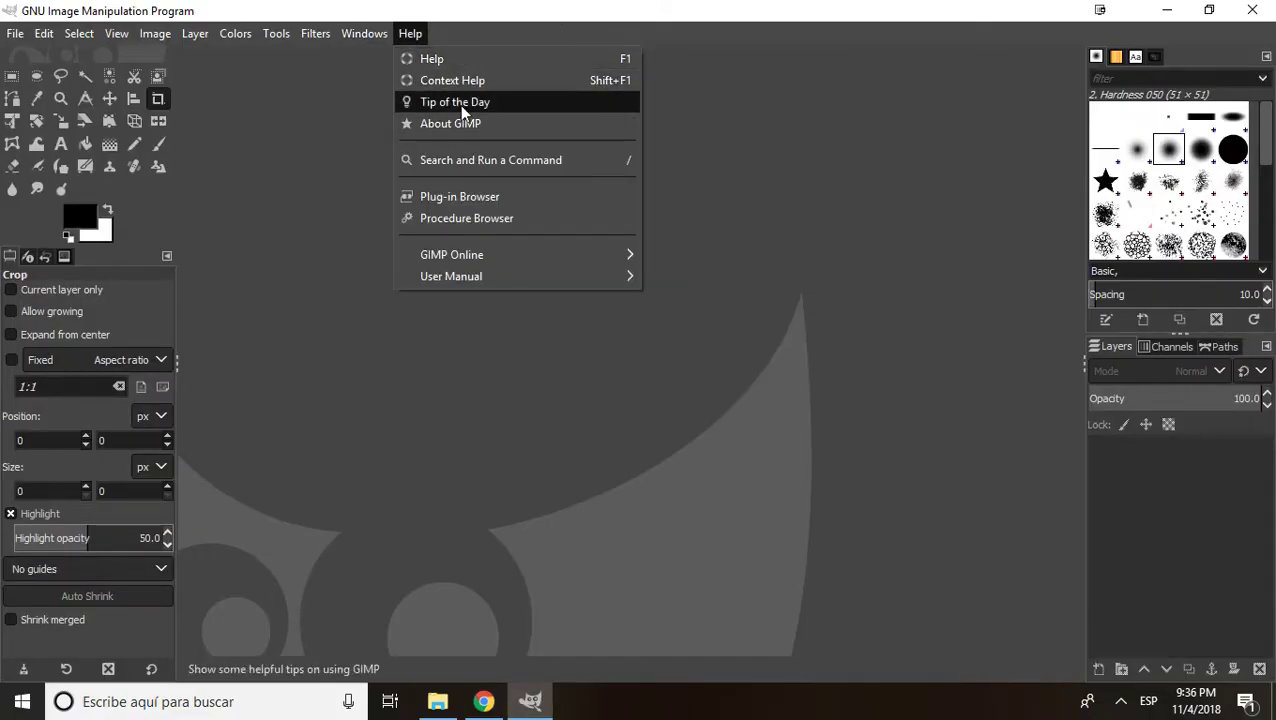
pyautogui.click(463, 130)
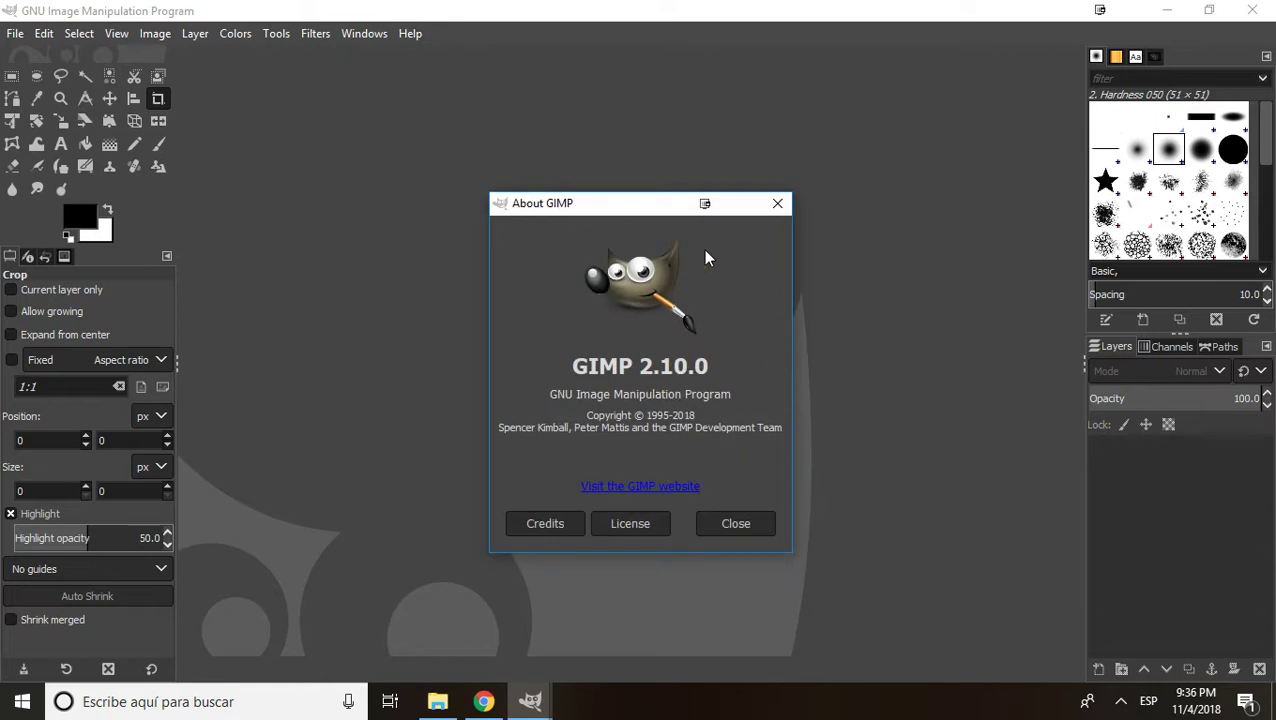
pyautogui.click(732, 530)
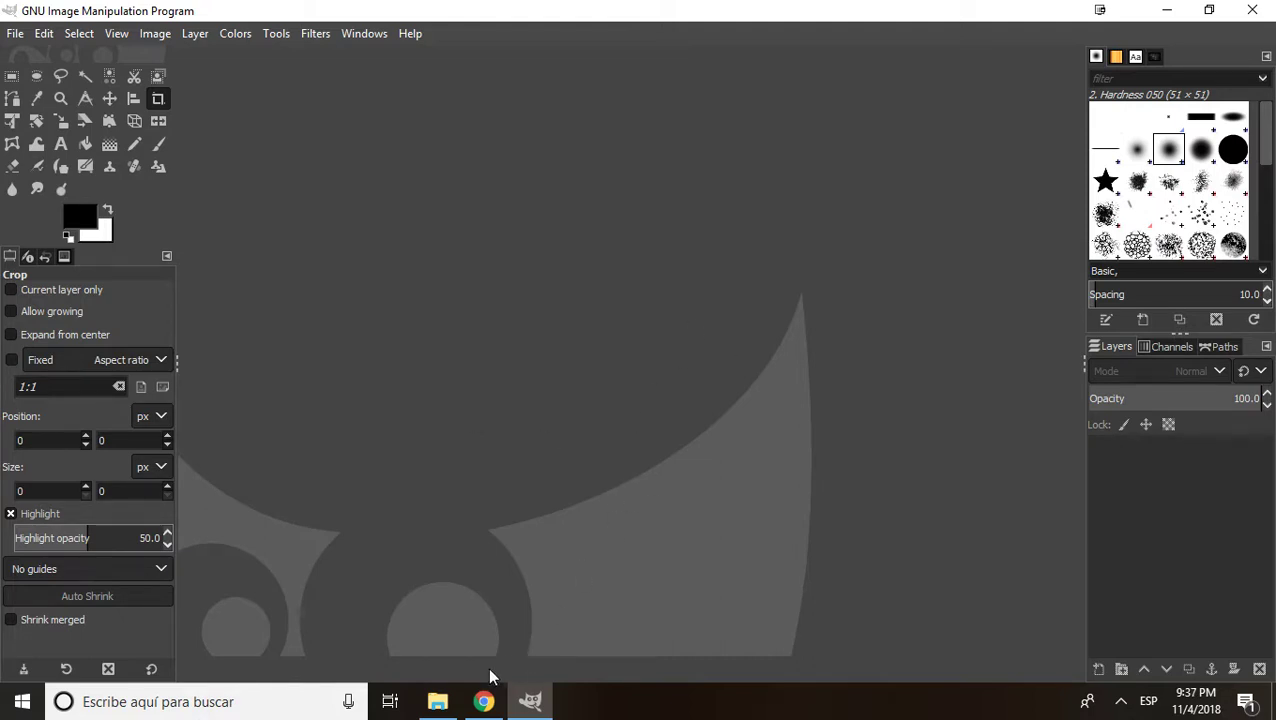
pyautogui.click(437, 701)
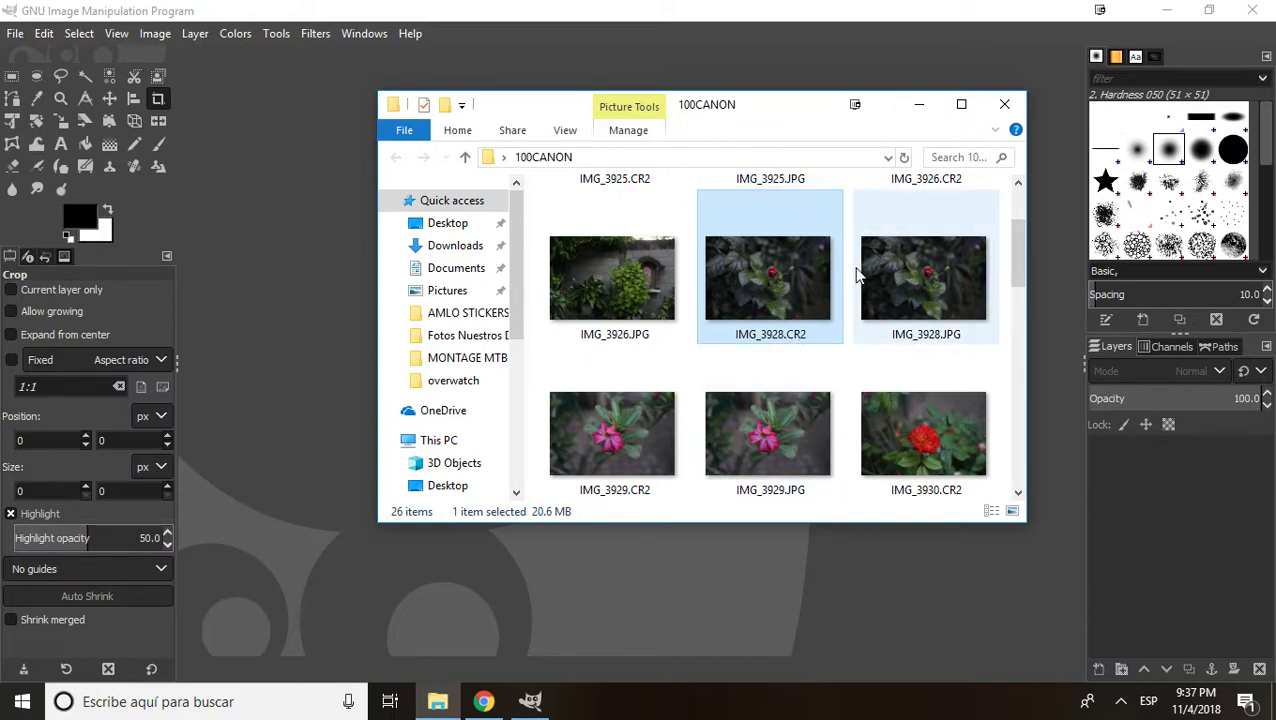
# Browse the 100CANON thumbnails, shift that Explorer window left, and minimize it to reveal GIMP.
pyautogui.scroll(1, 1024, 262)
pyautogui.scroll(-2, 1024, 262)
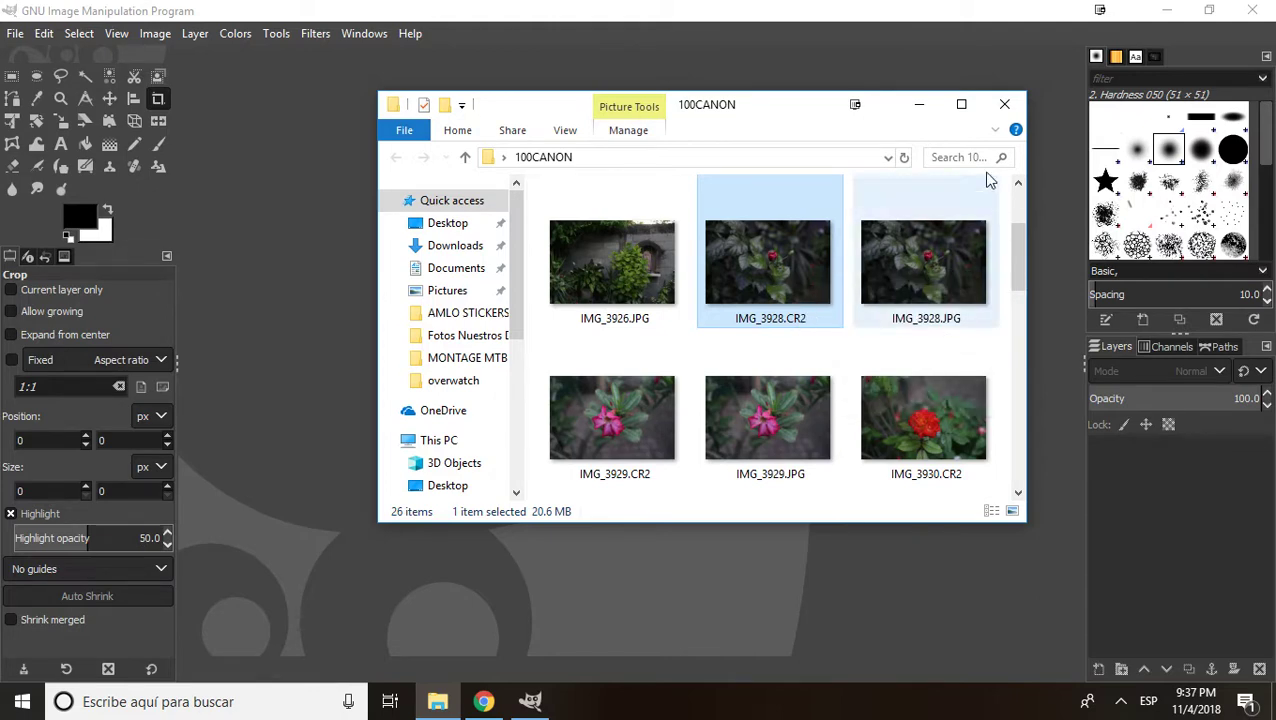
pyautogui.moveTo(798, 110); pyautogui.dragTo(706, 114)
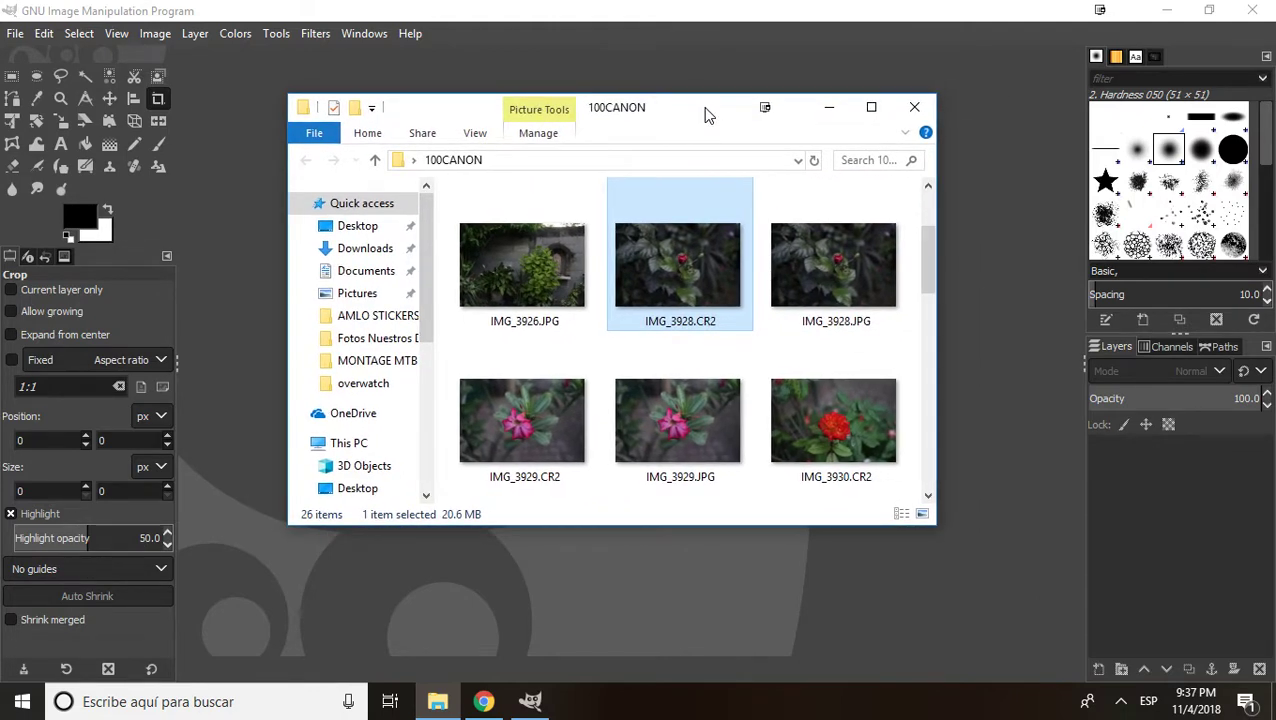
pyautogui.click(828, 120)
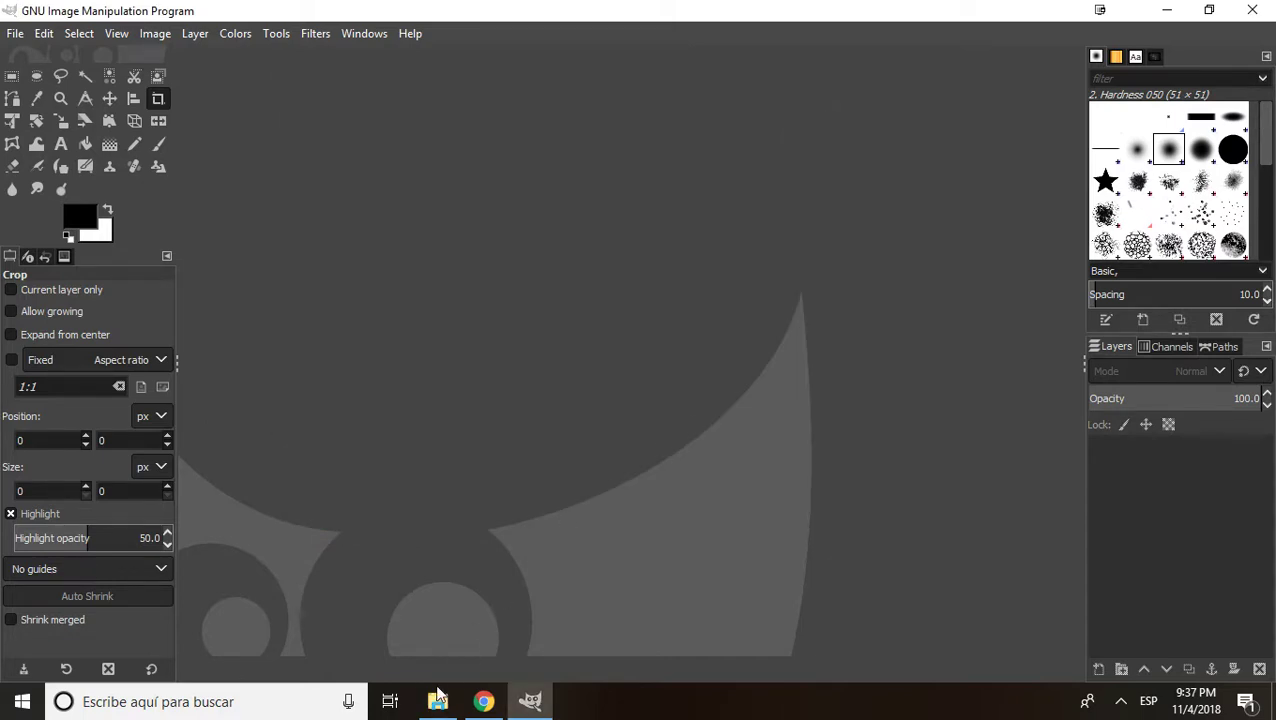
pyautogui.click(437, 701)
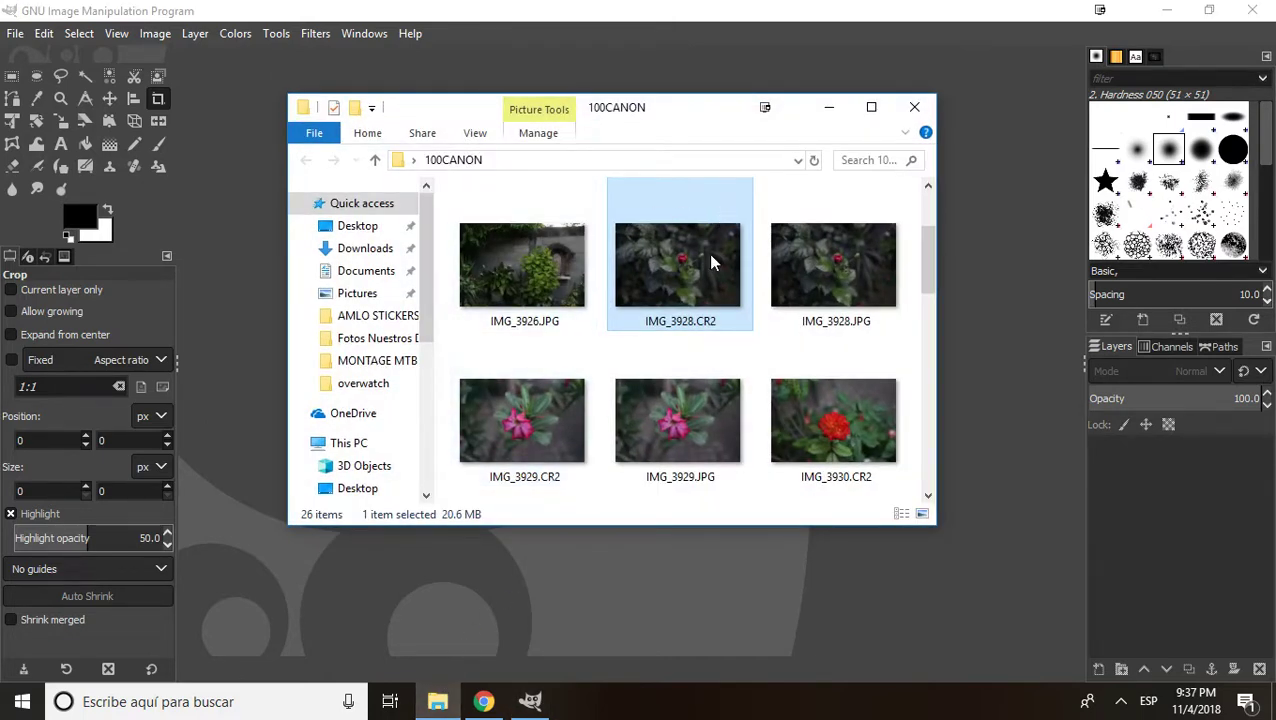
pyautogui.click(830, 112)
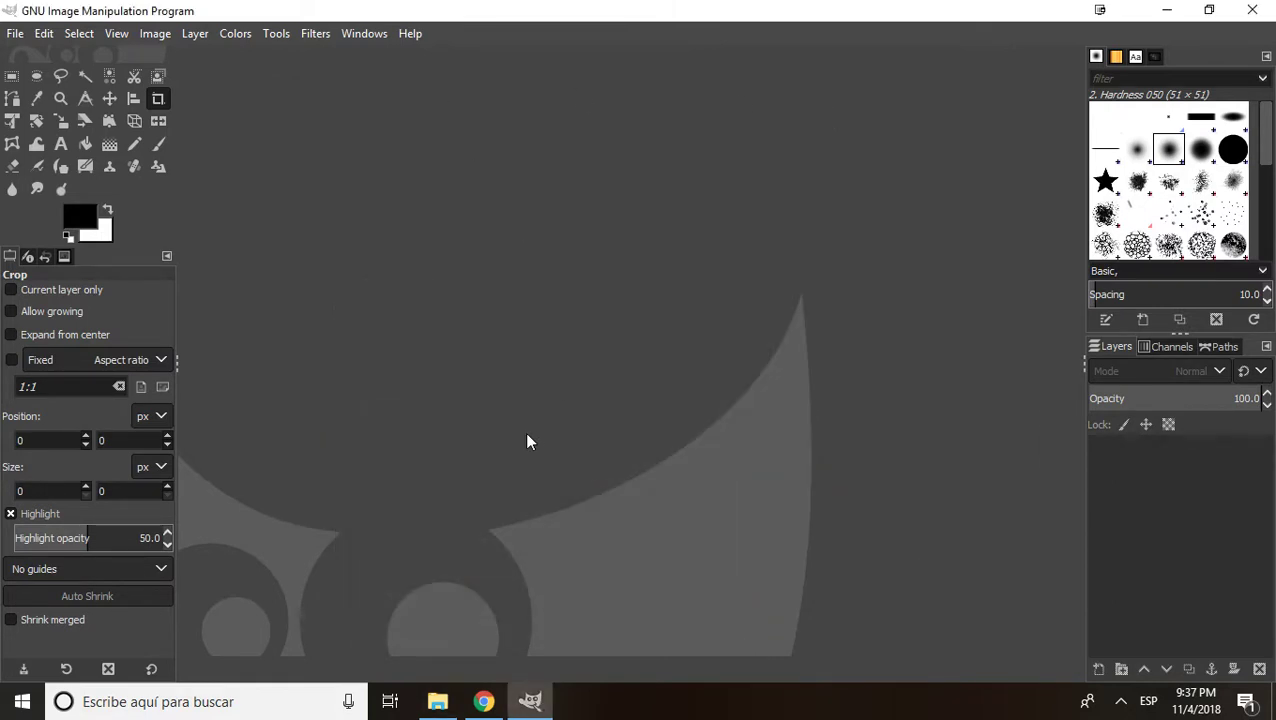
# Bring Chrome forward and read the darktable.org home page in the darktable tab.
pyautogui.click(483, 701)
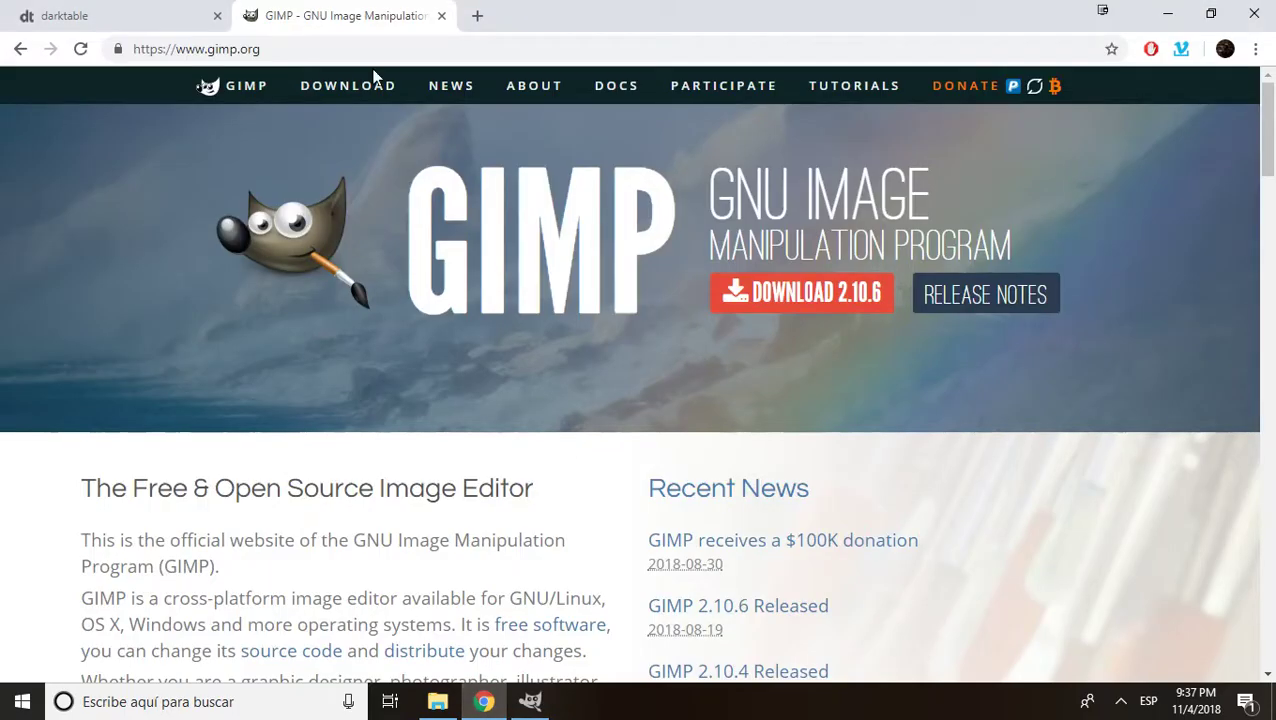
pyautogui.click(136, 12)
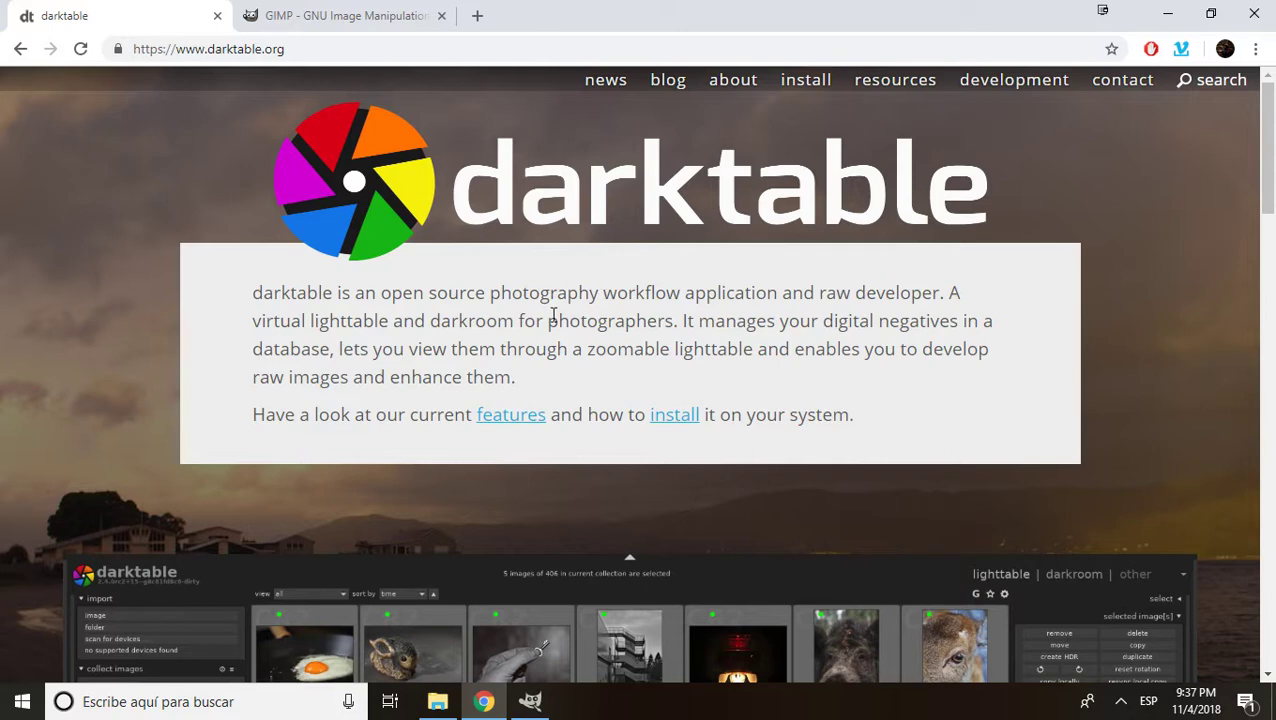
pyautogui.scroll(-1, 187, 352)
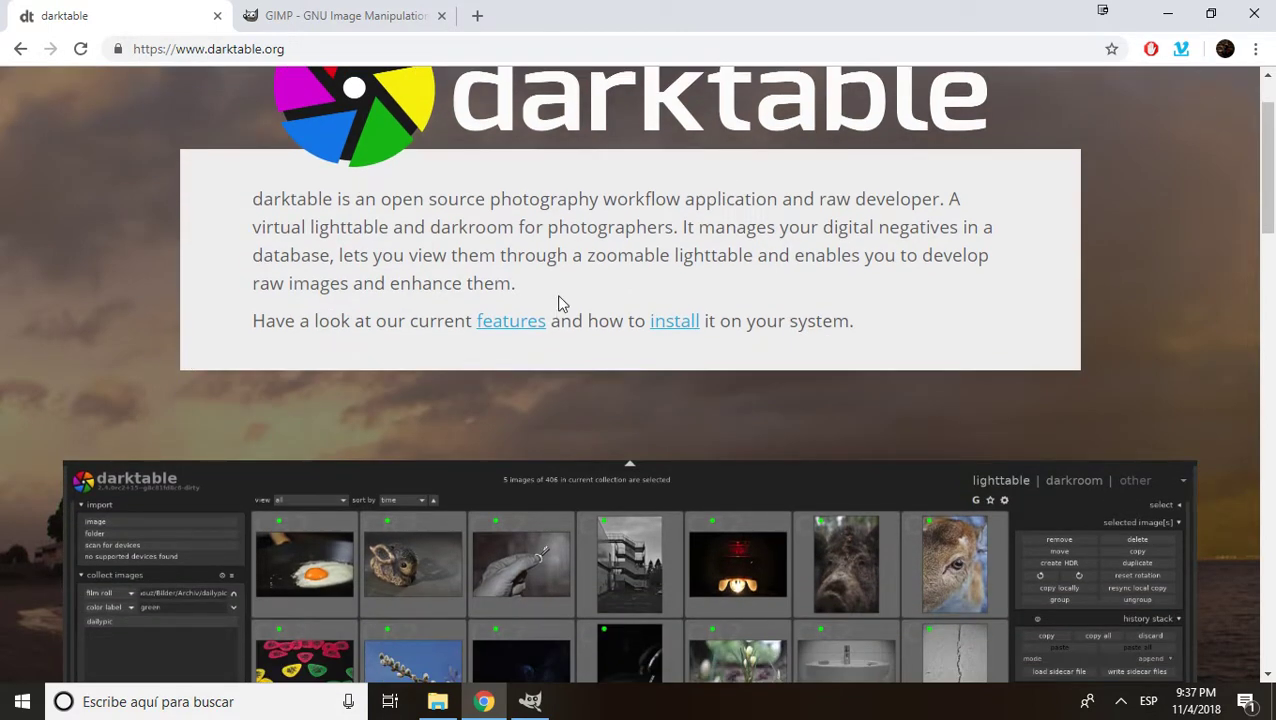
pyautogui.scroll(1, 560, 303)
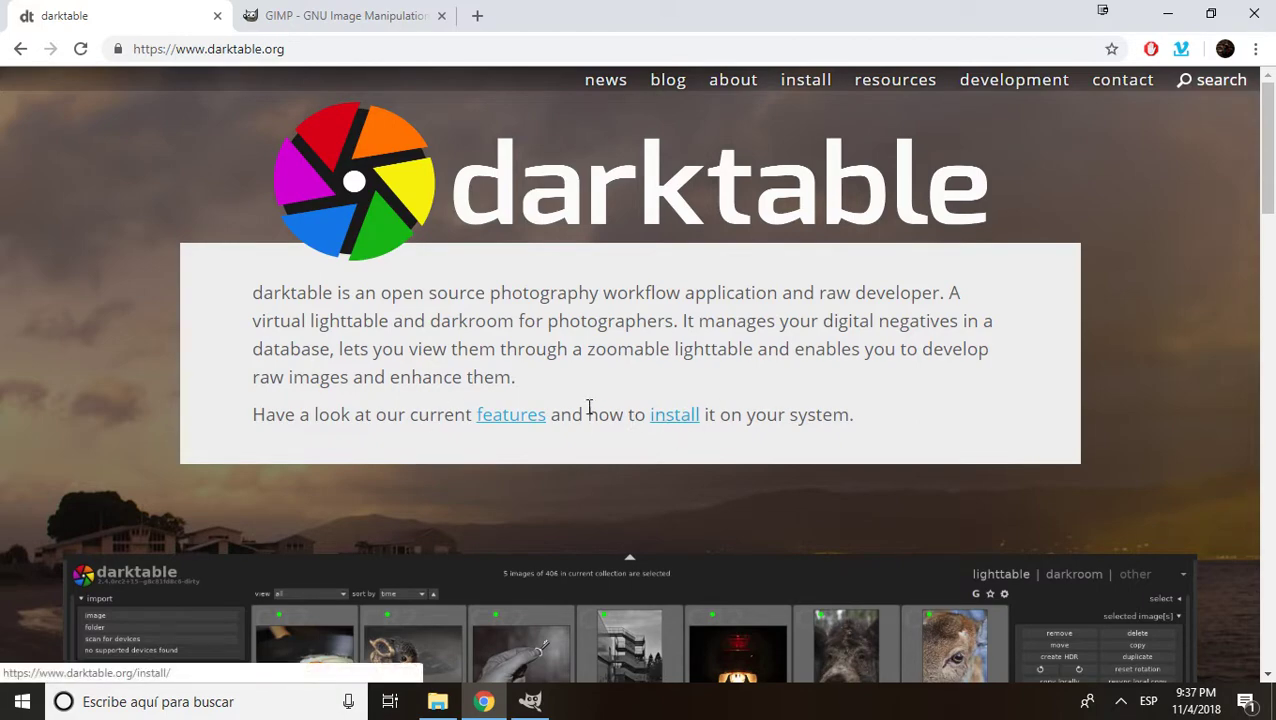
# Open darktable's install page and highlight the Windows installer and Windows FAQ lines.
pyautogui.click(818, 82)
pyautogui.scroll(-3, 572, 275)
pyautogui.scroll(-3, 724, 322)
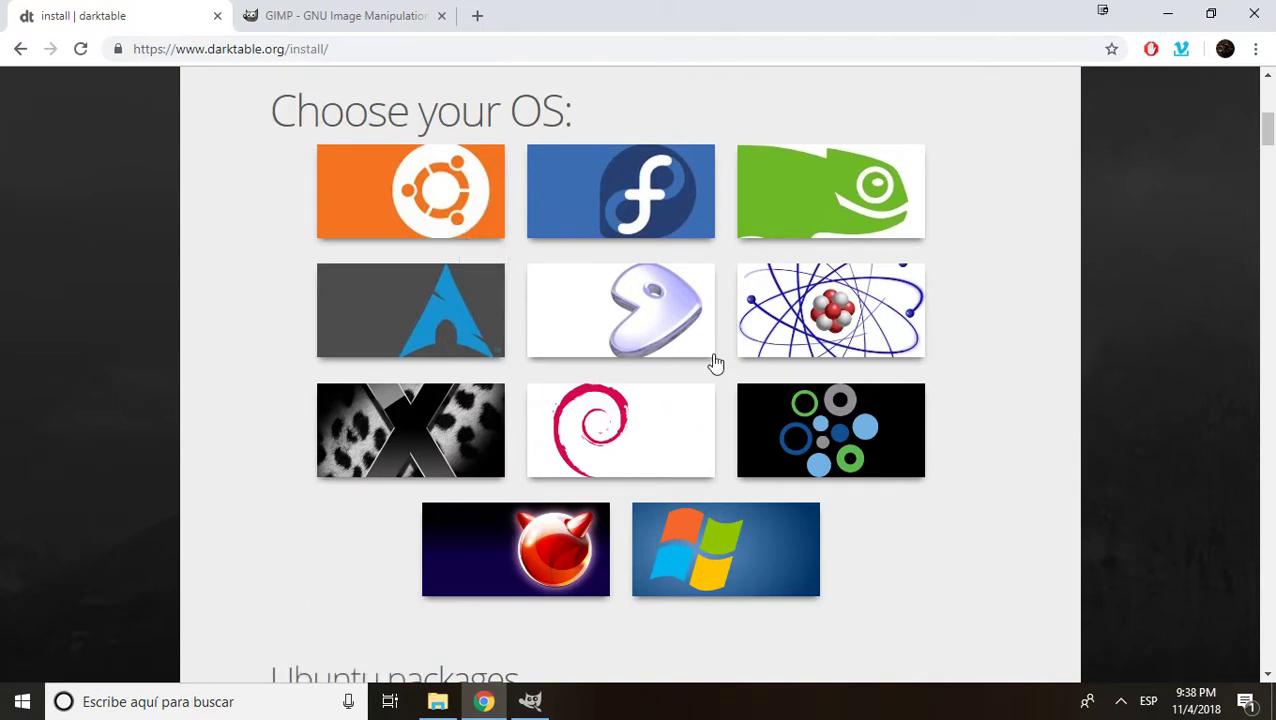
pyautogui.click(758, 545)
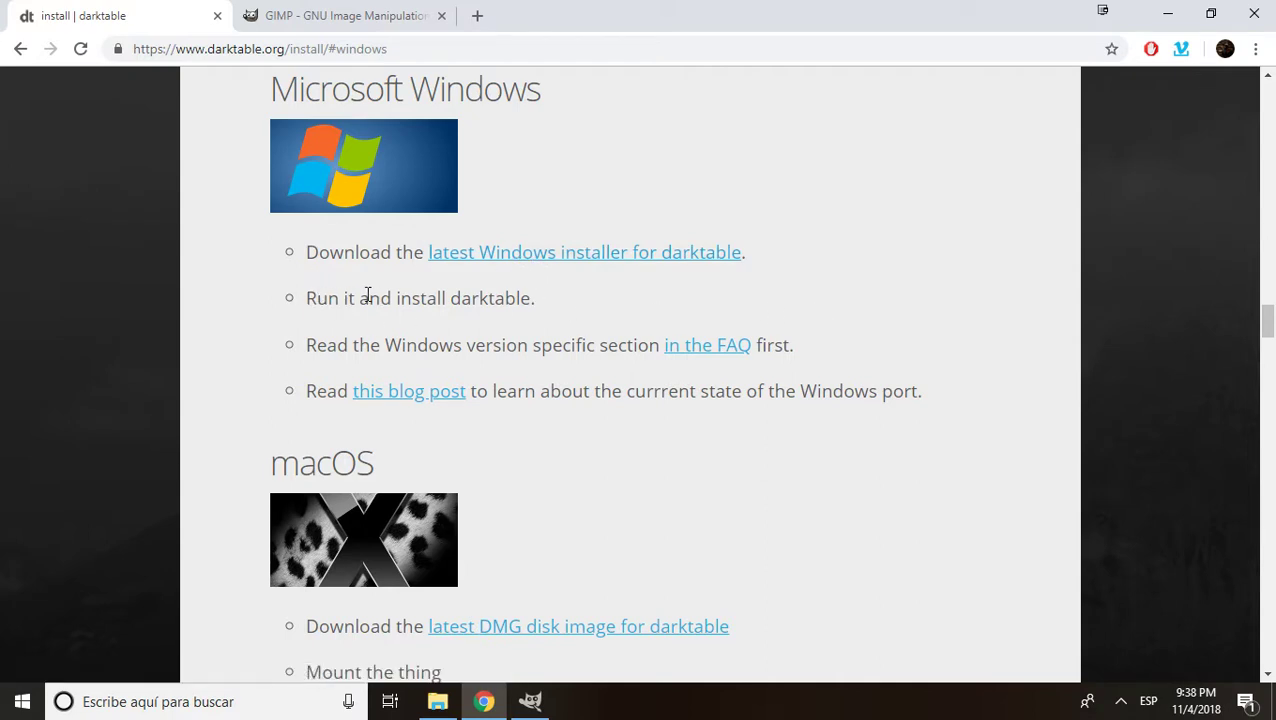
pyautogui.moveTo(327, 297); pyautogui.dragTo(578, 288)
pyautogui.moveTo(309, 344); pyautogui.dragTo(926, 330)
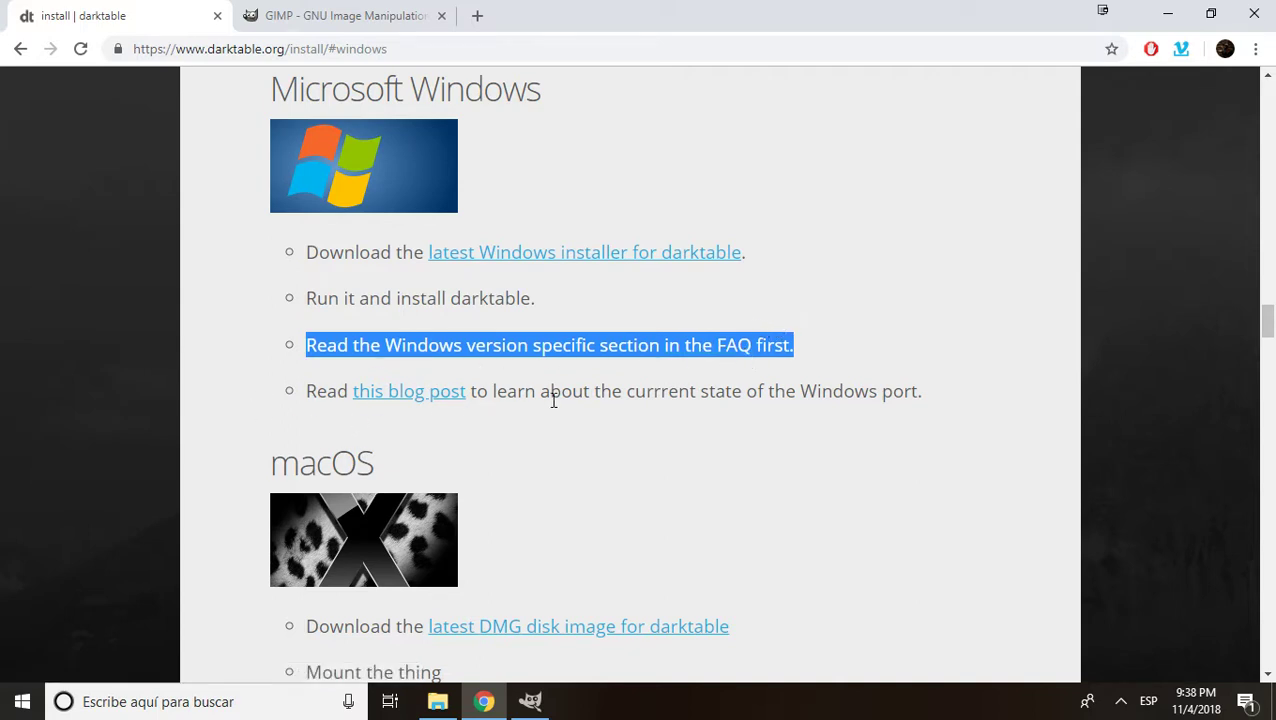
# Return to the top of the install page and bring GIMP's window back.
pyautogui.scroll(-1, 643, 362)
pyautogui.scroll(1, 650, 402)
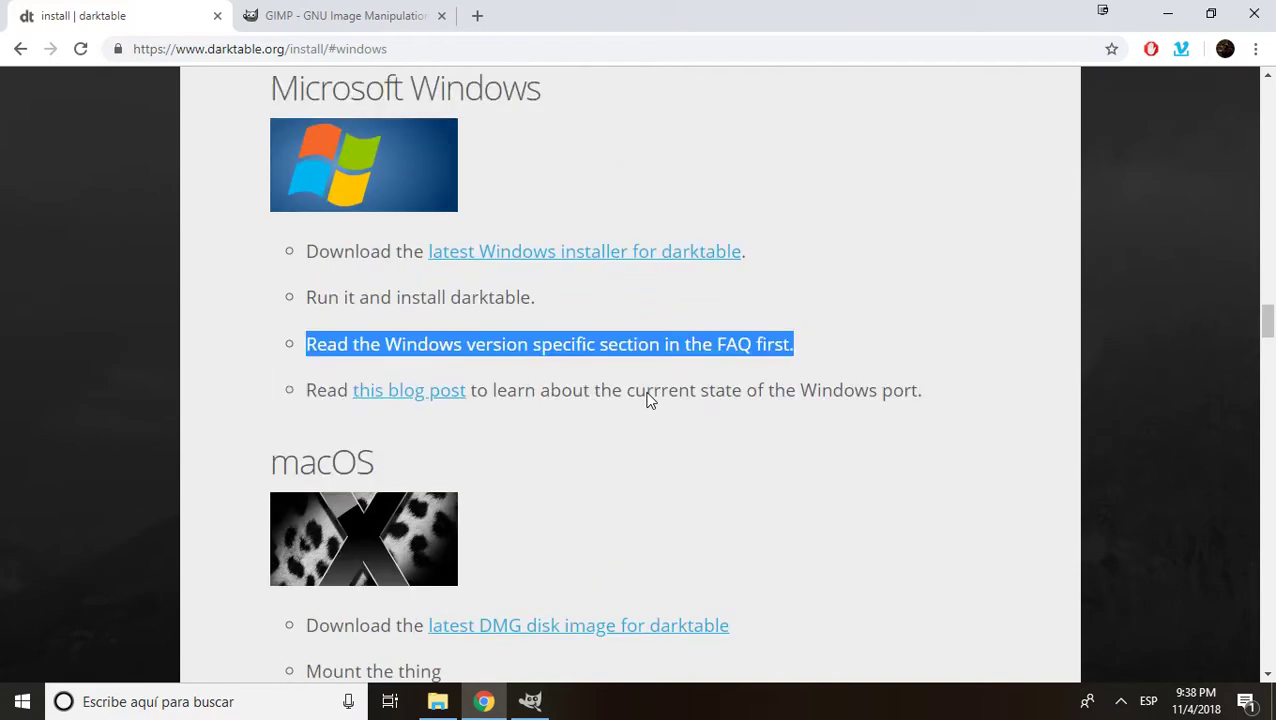
pyautogui.scroll(2, 650, 402)
pyautogui.moveTo(1268, 312); pyautogui.dragTo(1250, 86)
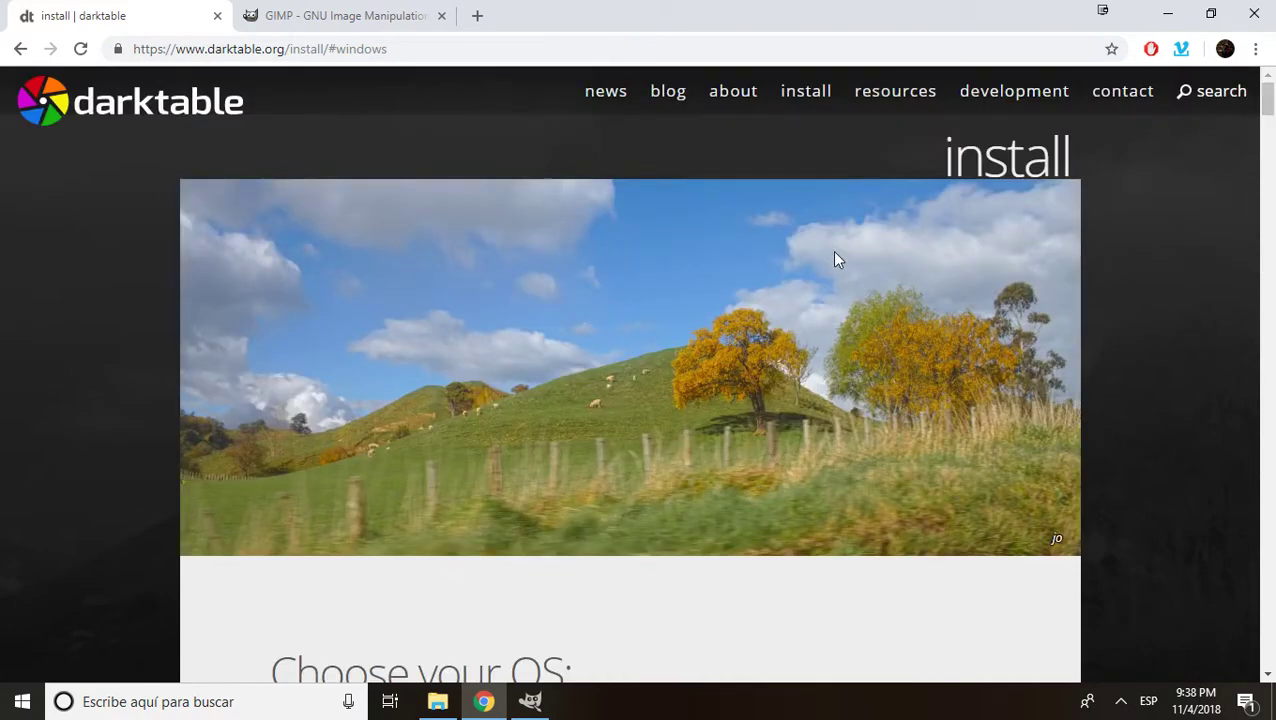
pyautogui.click(537, 701)
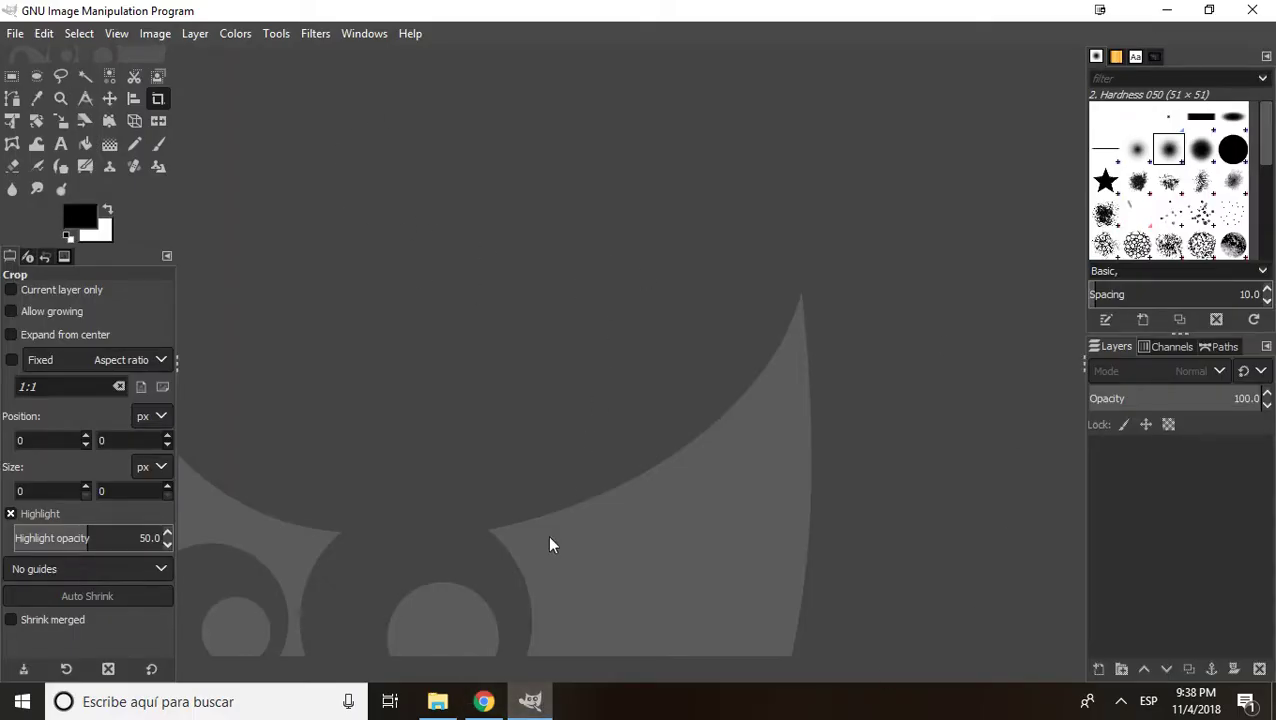
pyautogui.click(437, 701)
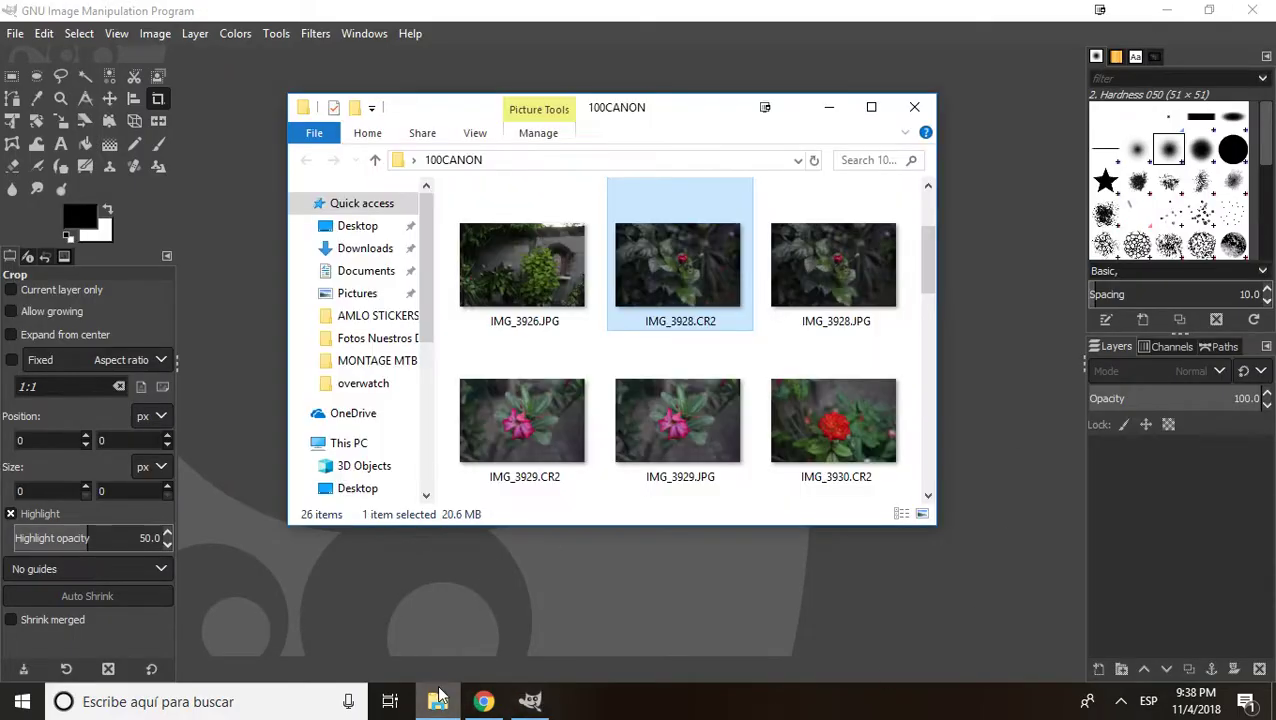
pyautogui.moveTo(675, 256); pyautogui.dragTo(539, 543)
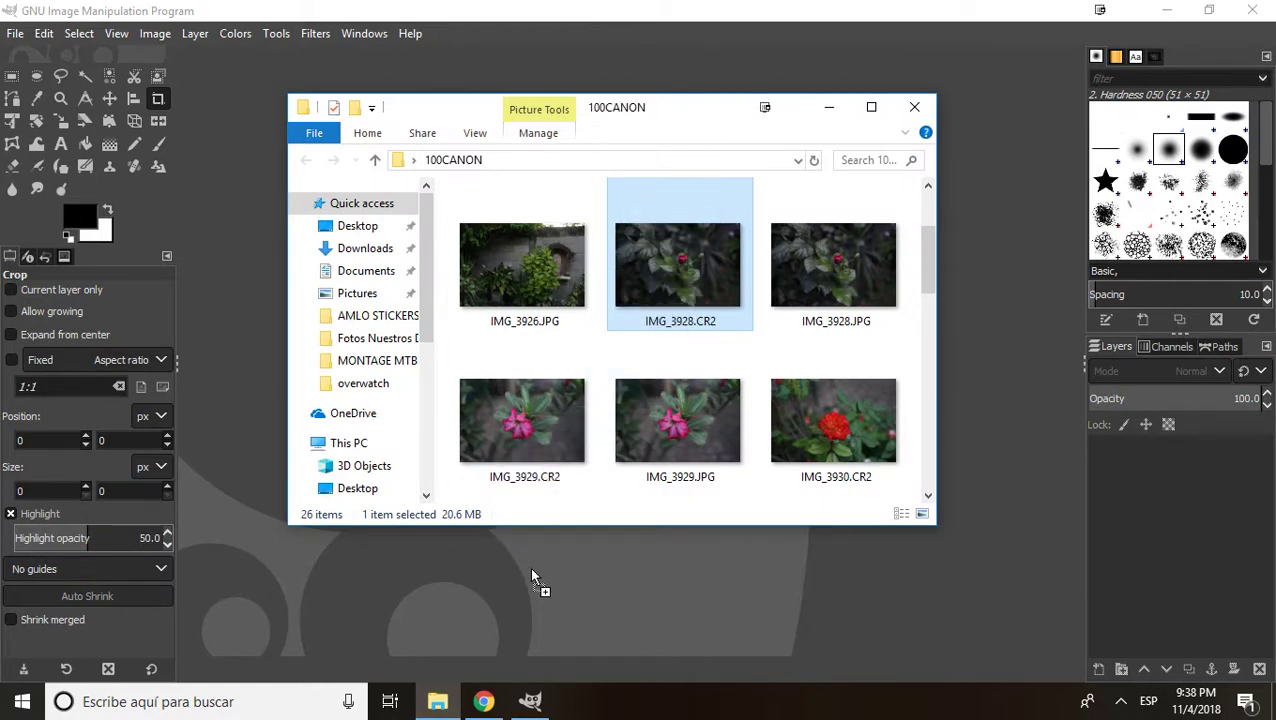
pyautogui.moveTo(531, 577); pyautogui.dragTo(535, 572)
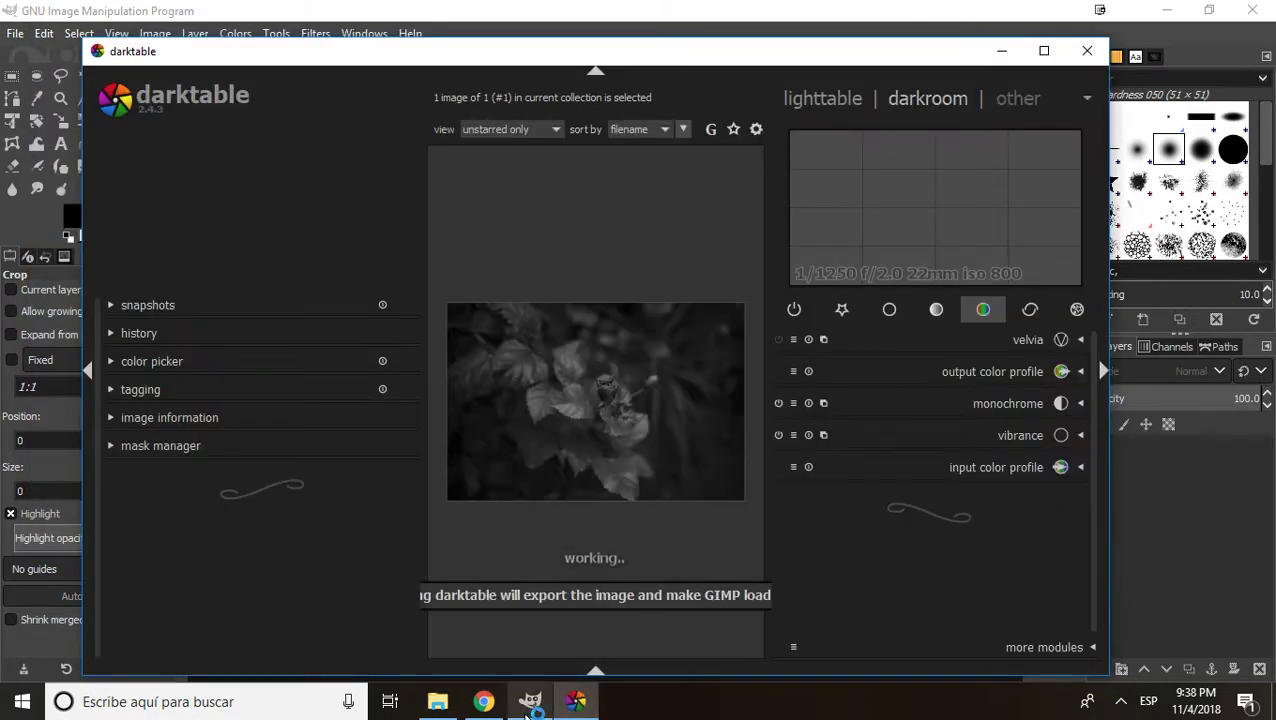
pyautogui.moveTo(541, 50); pyautogui.dragTo(505, 50)
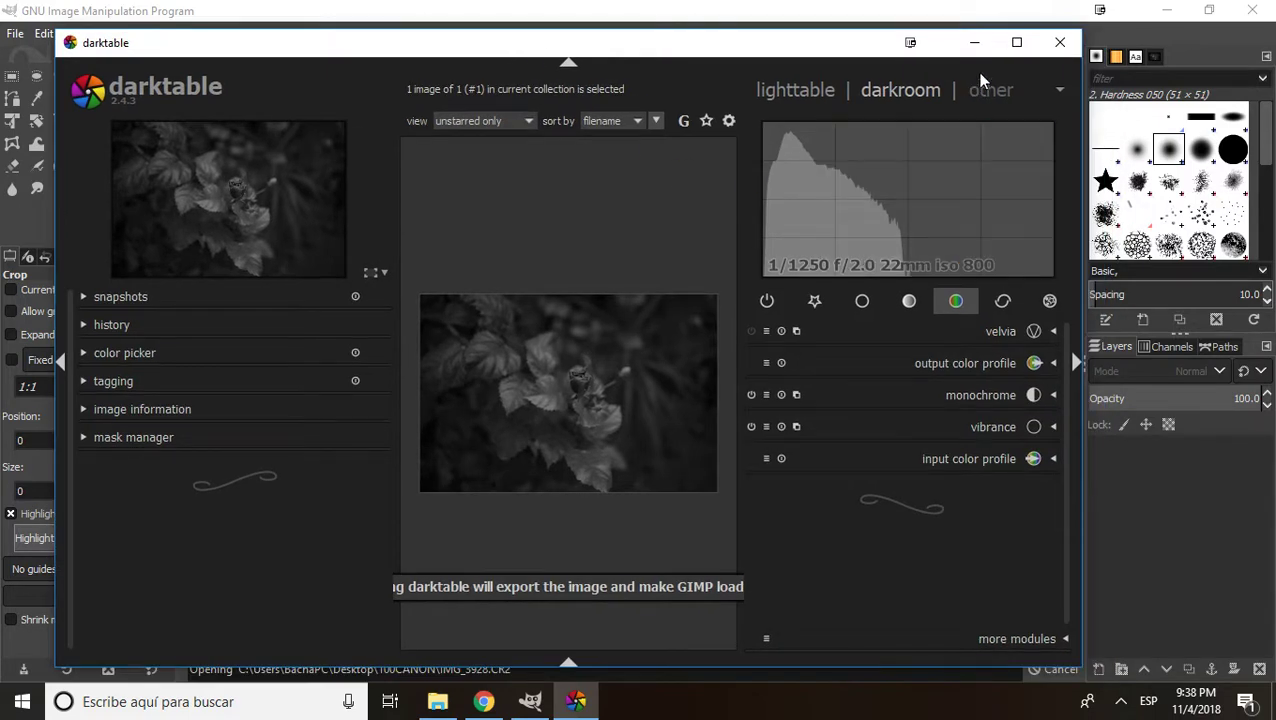
pyautogui.click(1062, 42)
pyautogui.scroll(-2, 760, 380)
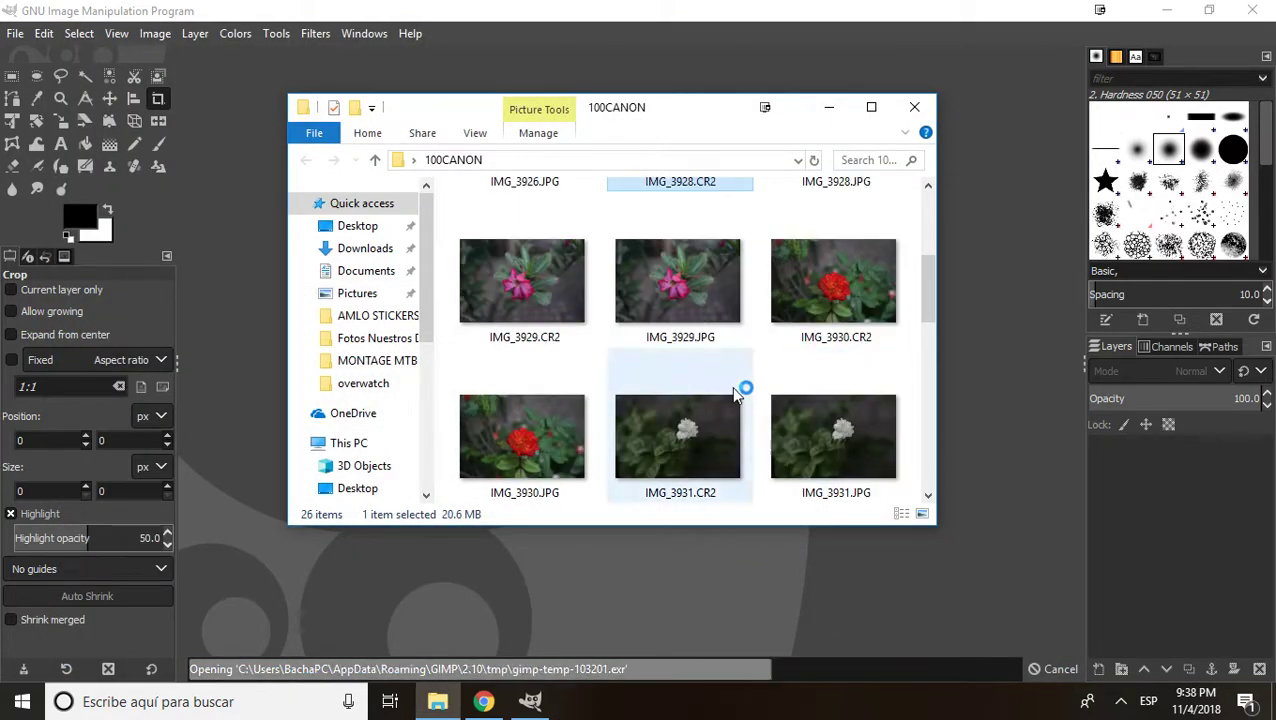
pyautogui.click(675, 456)
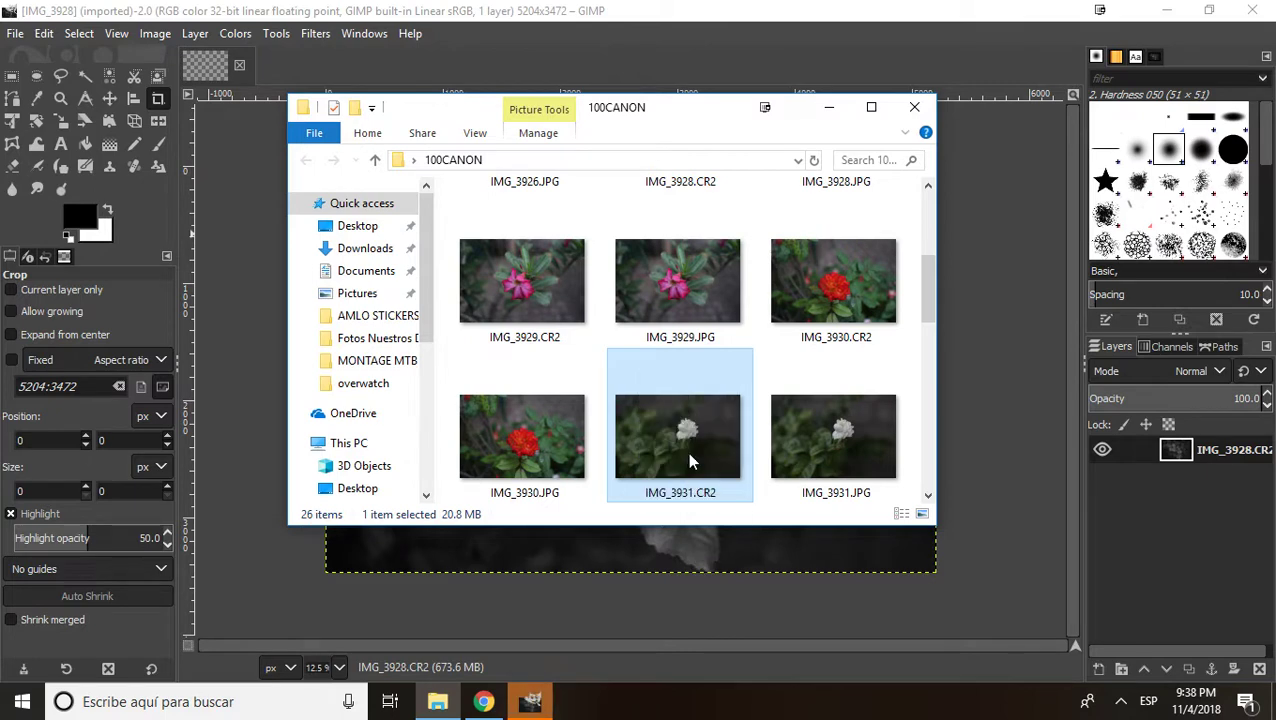
pyautogui.click(530, 701)
# Close IMG_3928 and send IMG_3931.CR2 from the 100CANON folder to GIMP.
pyautogui.hotkey('ctrl', 'w')
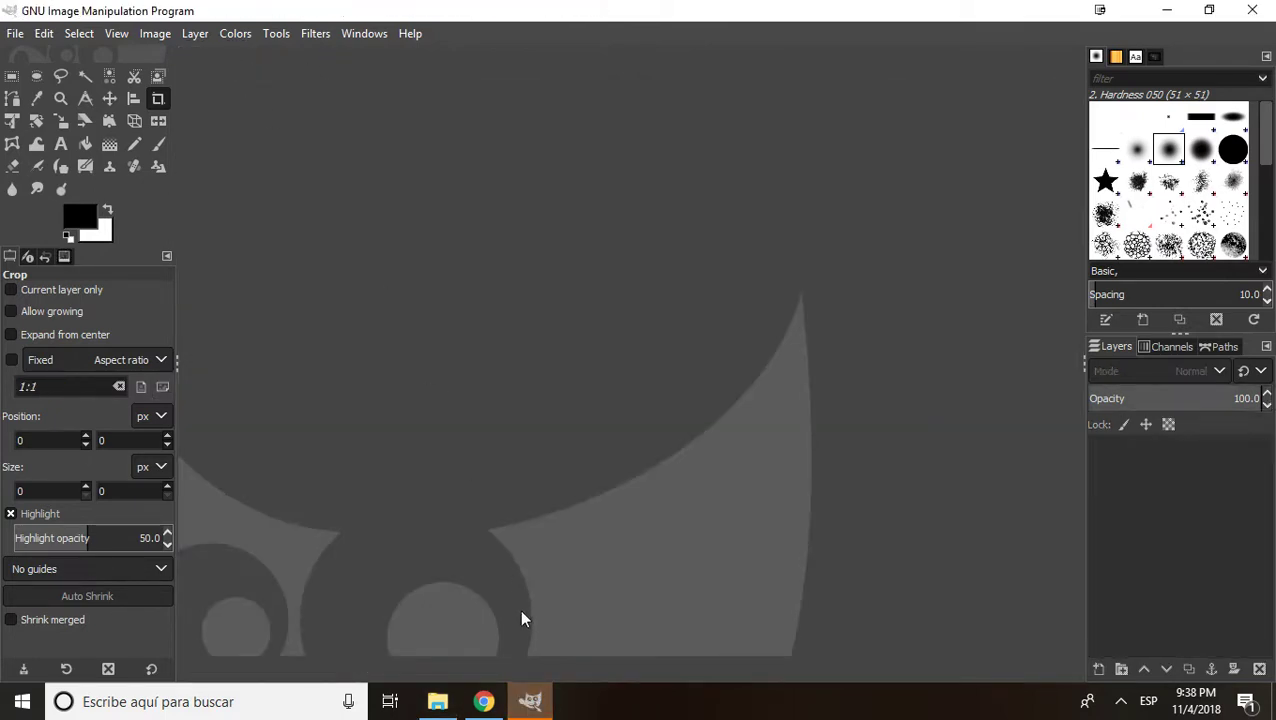
pyautogui.click(437, 701)
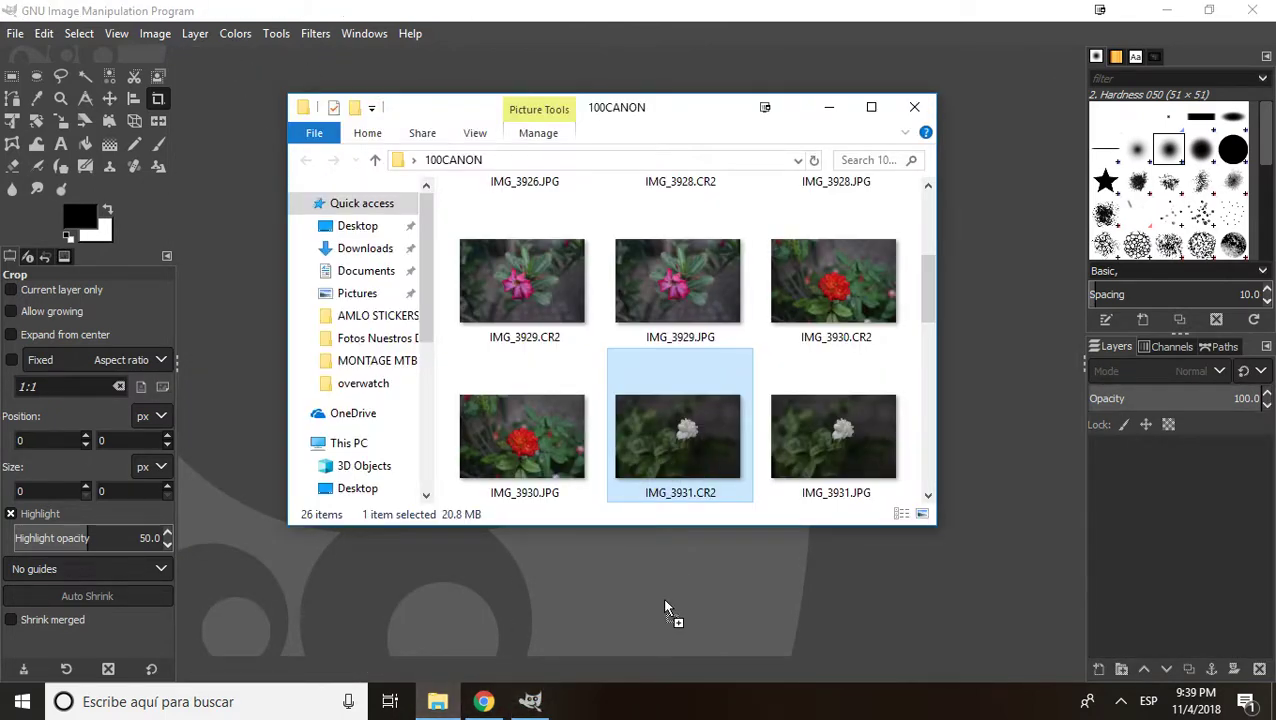
pyautogui.moveTo(666, 598); pyautogui.dragTo(666, 600)
pyautogui.click(828, 108)
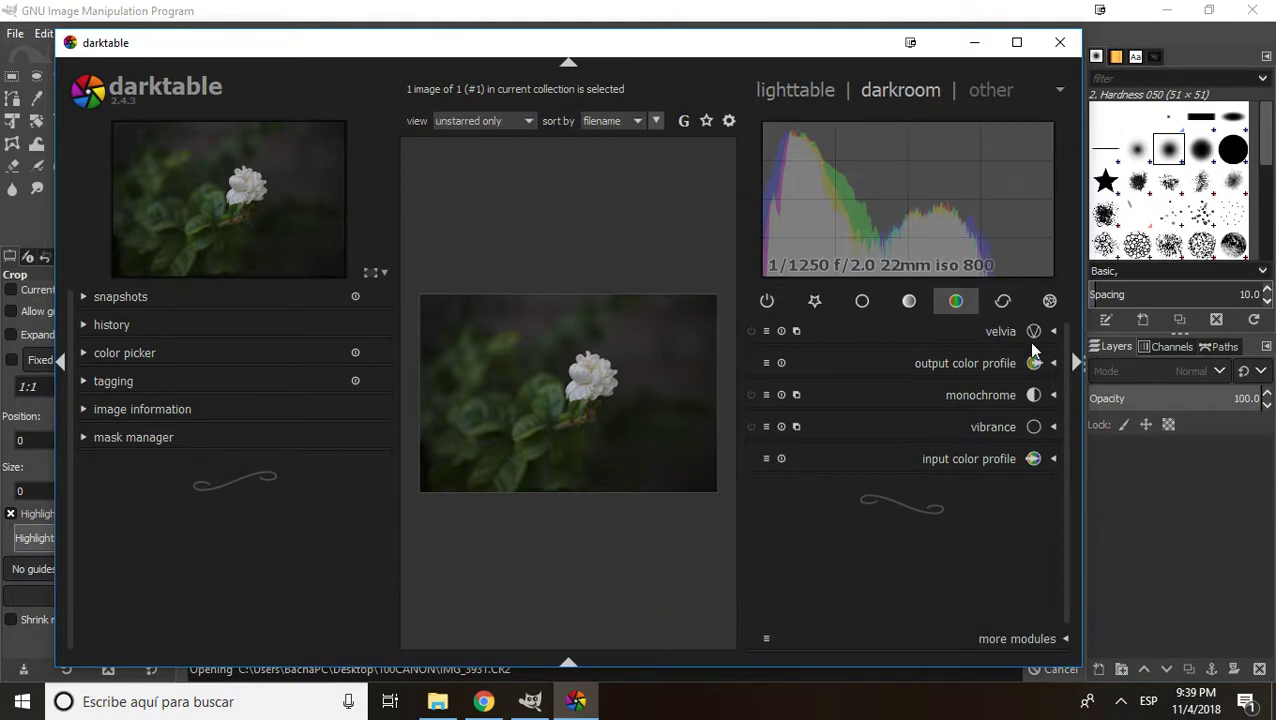
# Shift darktable's monochrome filter toward reds and oranges, then collapse the module.
pyautogui.moveTo(907, 199)
pyautogui.click(1053, 395)
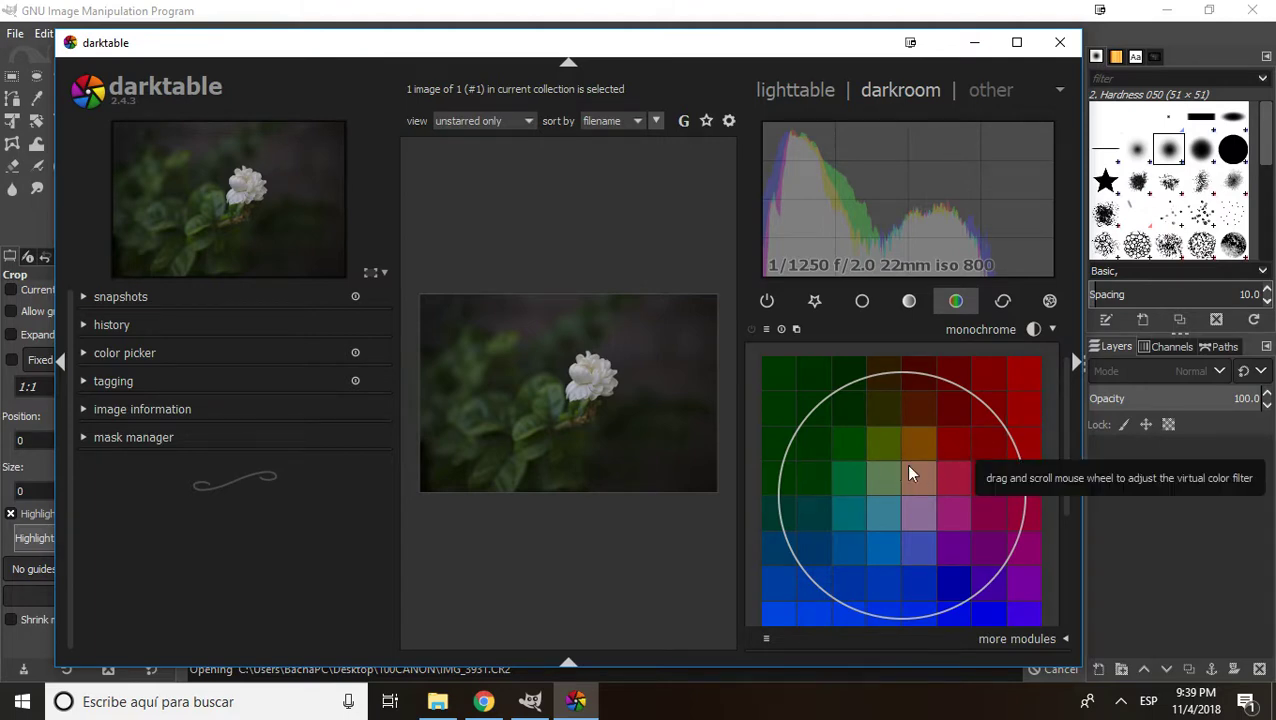
pyautogui.moveTo(948, 439); pyautogui.dragTo(958, 408)
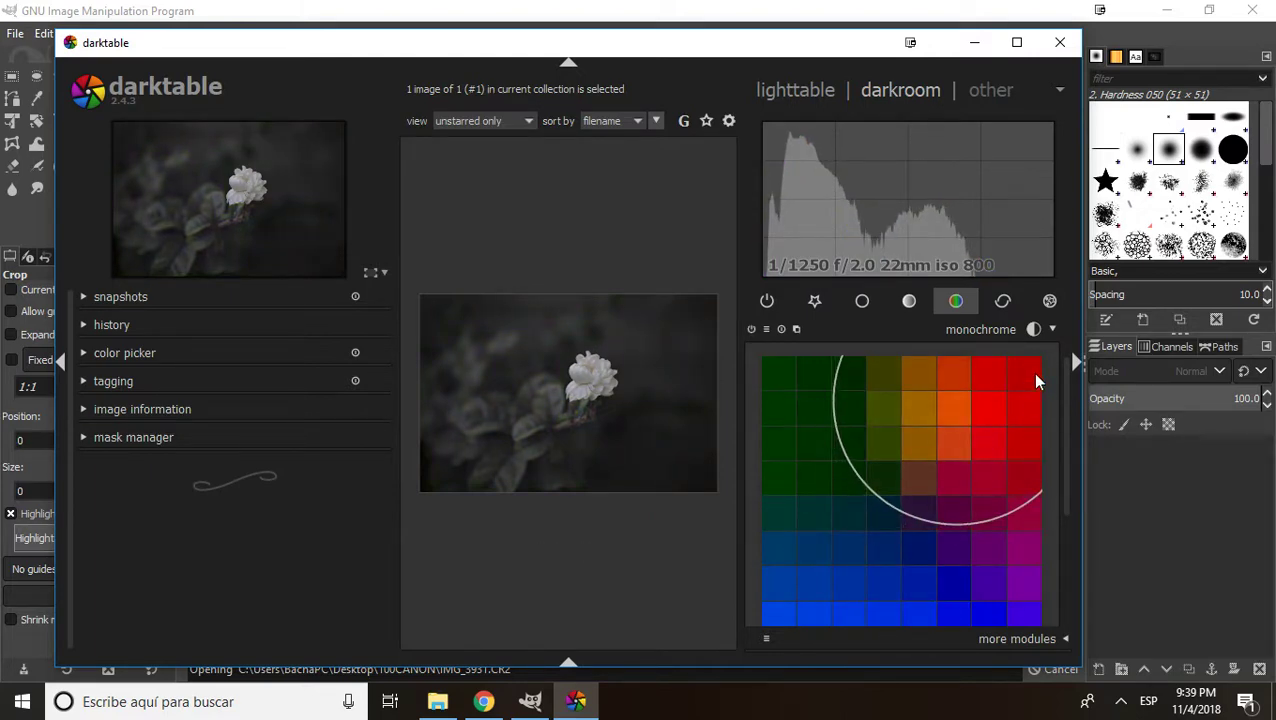
pyautogui.click(1056, 327)
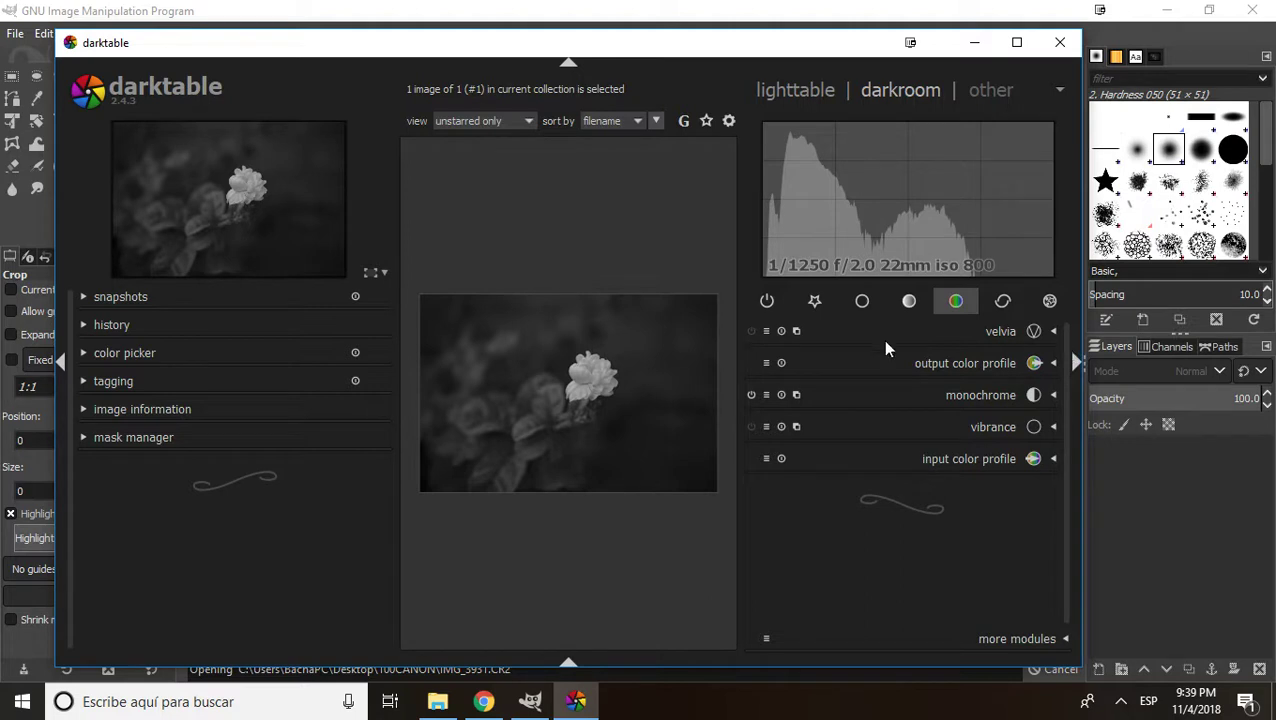
# Close darktable so GIMP imports the monochrome IMG_3931.CR2.
pyautogui.click(1059, 42)
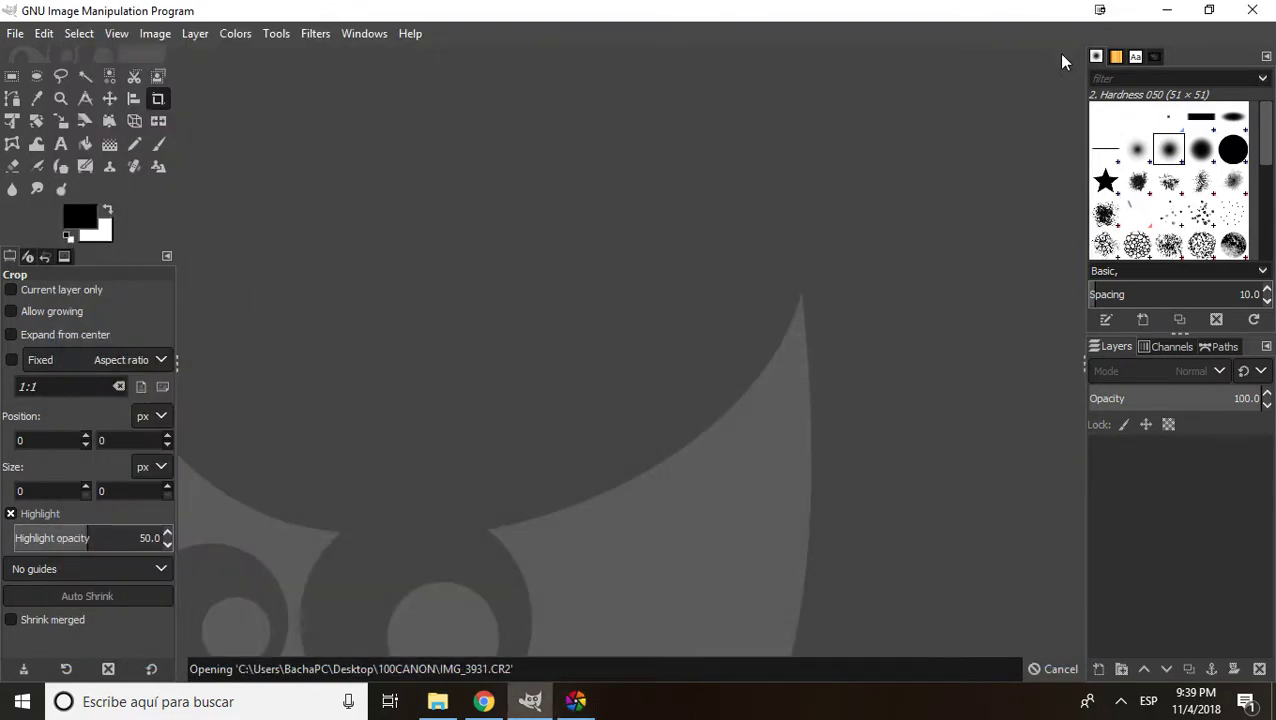